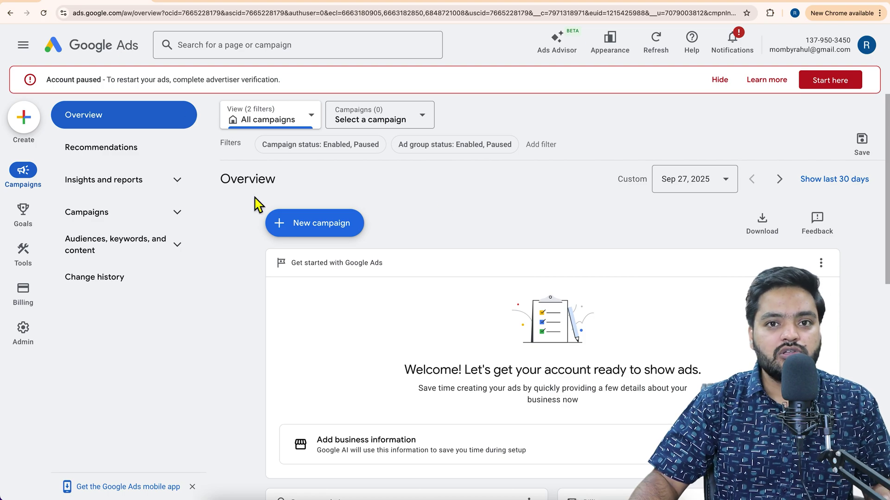
# Step: Highlight the Account paused banner and its verification notice, then go to Advertiser verification via Start here
pyautogui.moveTo(108, 81); pyautogui.dragTo(340, 90)
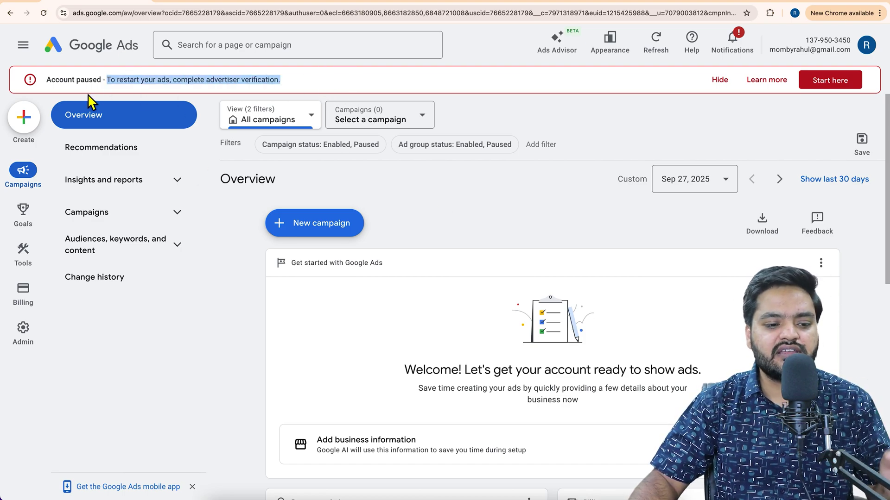
pyautogui.moveTo(46, 80); pyautogui.dragTo(102, 83)
pyautogui.rightClick(127, 81)
pyautogui.click(111, 79)
pyautogui.moveTo(107, 80); pyautogui.dragTo(284, 84)
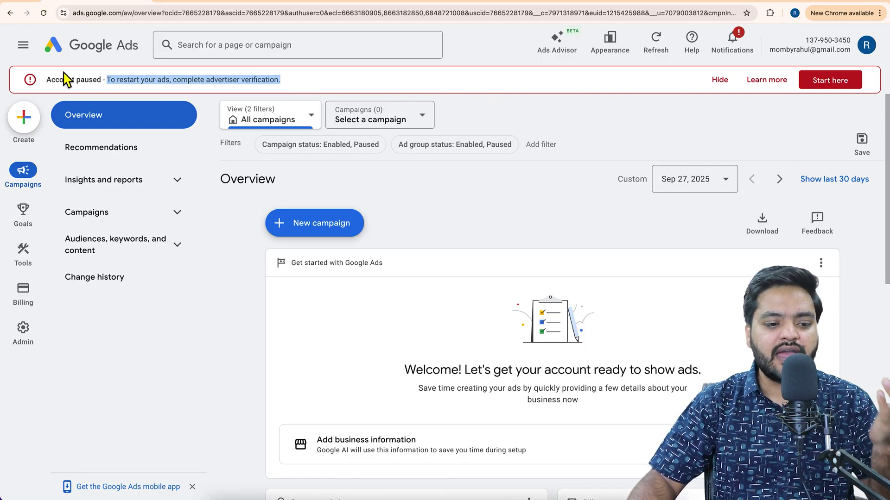
pyautogui.moveTo(47, 79); pyautogui.dragTo(116, 83)
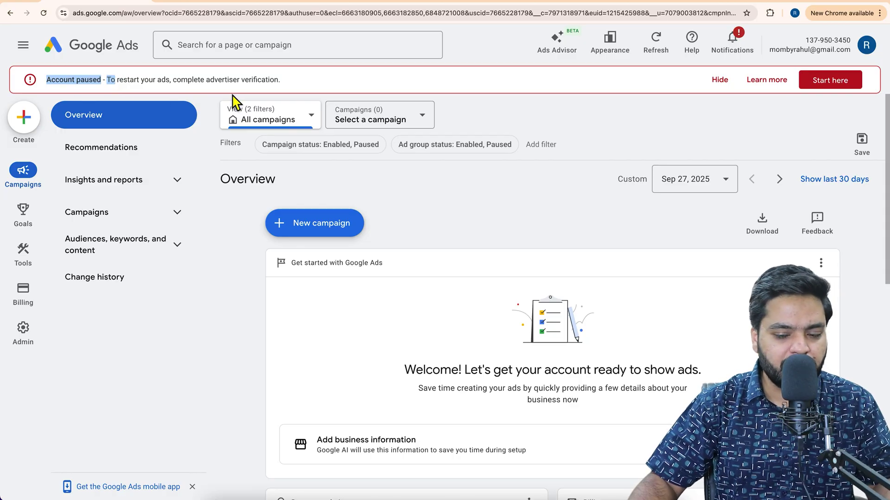
pyautogui.click(830, 88)
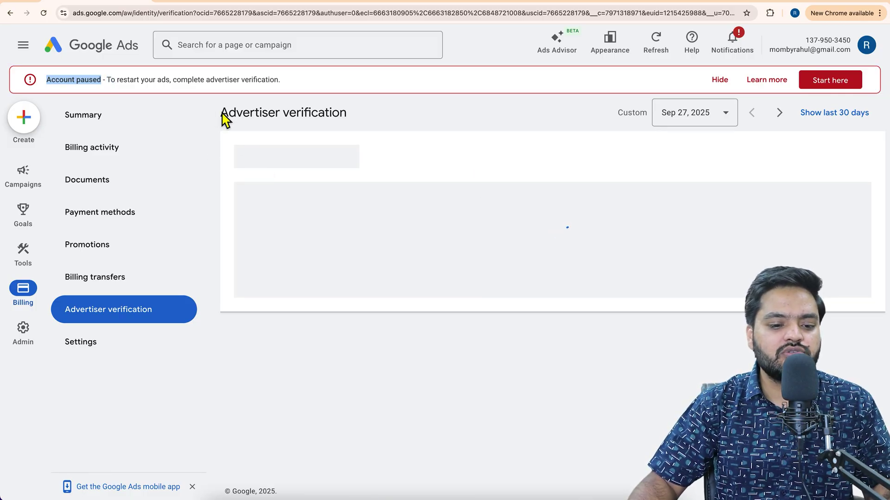
# Step: Highlight the Advertiser verification title and the listed tasks: Submit your documents and EU political ads
pyautogui.moveTo(223, 113); pyautogui.dragTo(356, 119)
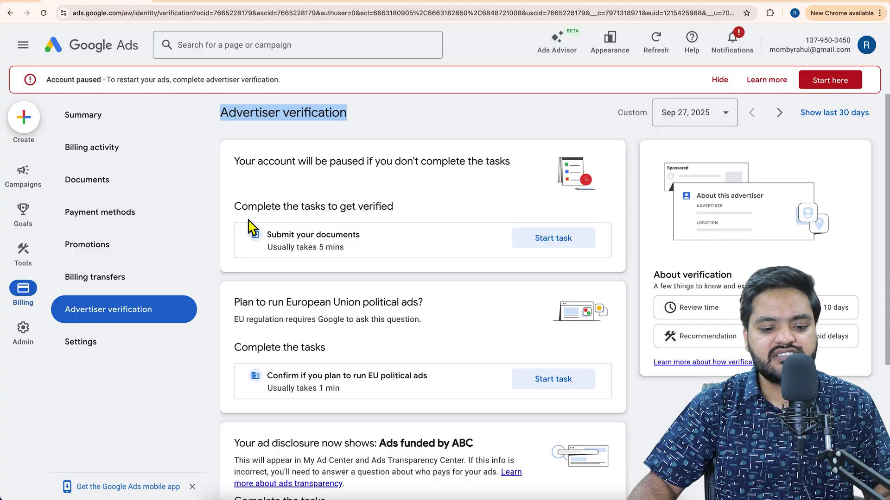
pyautogui.moveTo(241, 207); pyautogui.dragTo(397, 208)
pyautogui.click(396, 209)
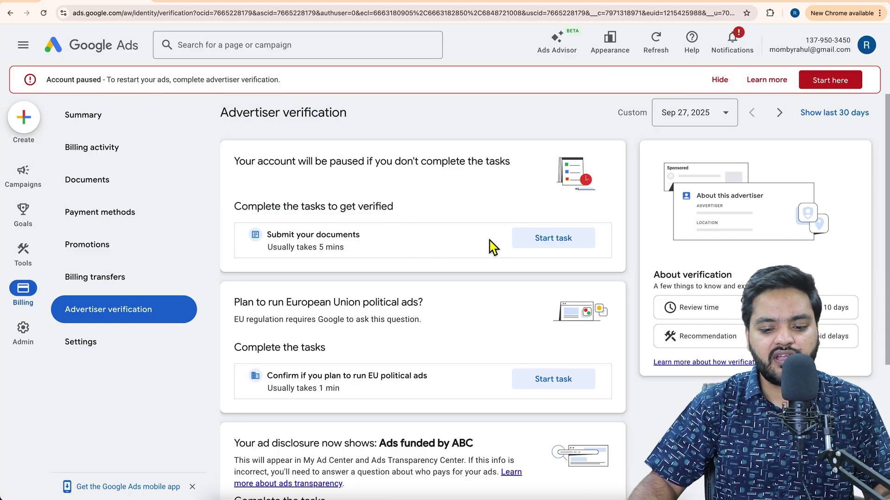
pyautogui.rightClick(570, 244)
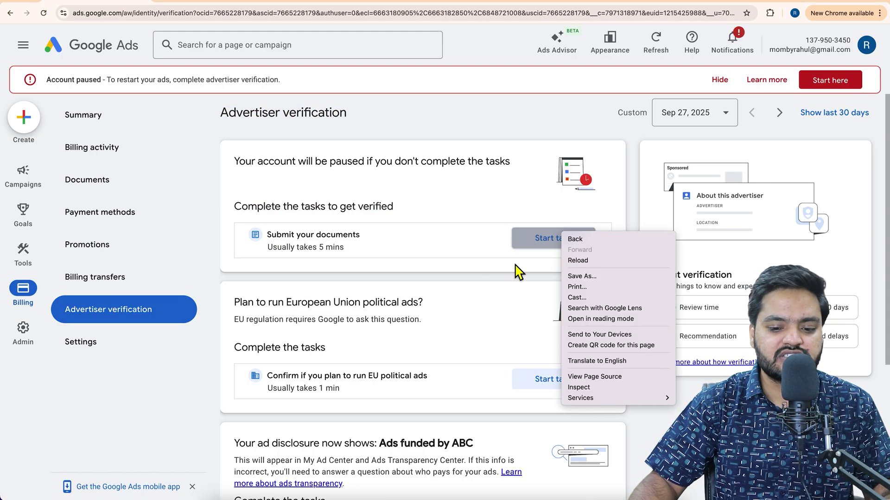
# Step: Start the Submit your documents task and highlight the accepted registration document requirements
pyautogui.click(567, 247)
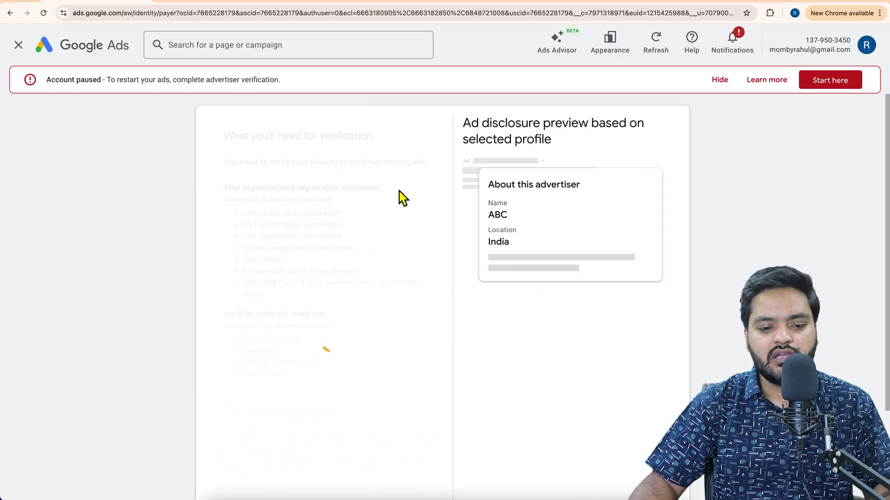
pyautogui.moveTo(224, 137); pyautogui.dragTo(372, 137)
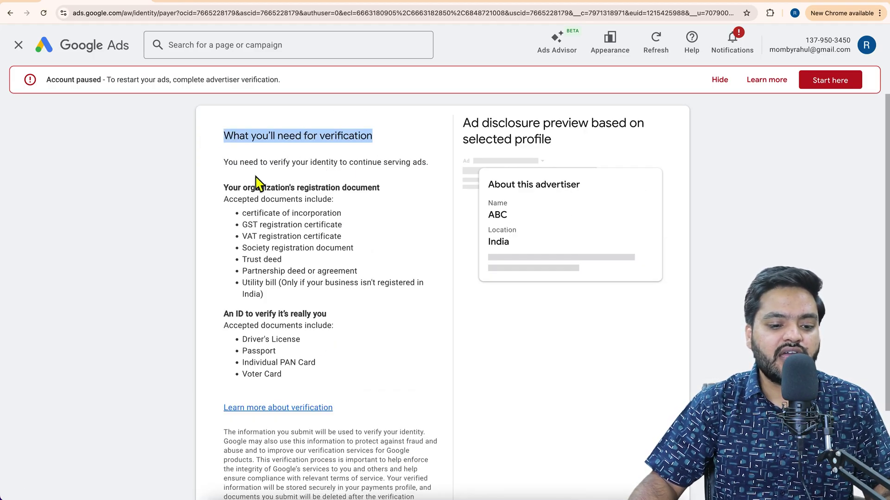
pyautogui.moveTo(225, 188); pyautogui.dragTo(413, 197)
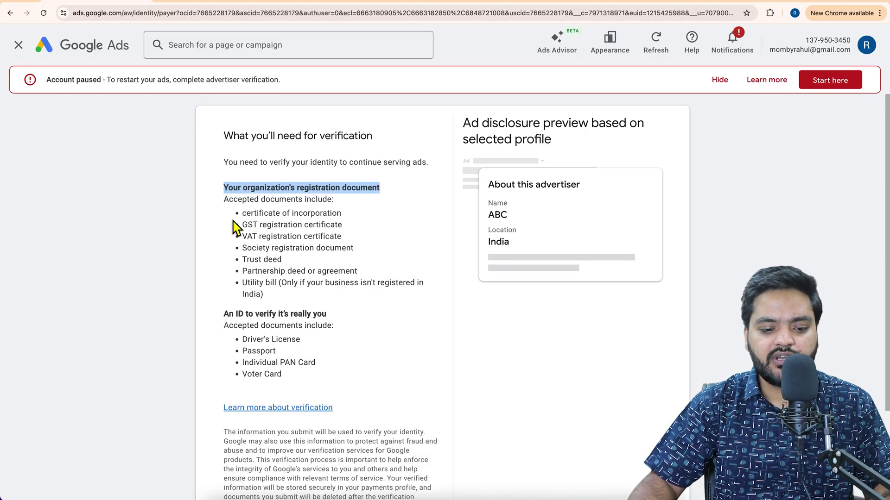
pyautogui.moveTo(240, 213); pyautogui.dragTo(284, 304)
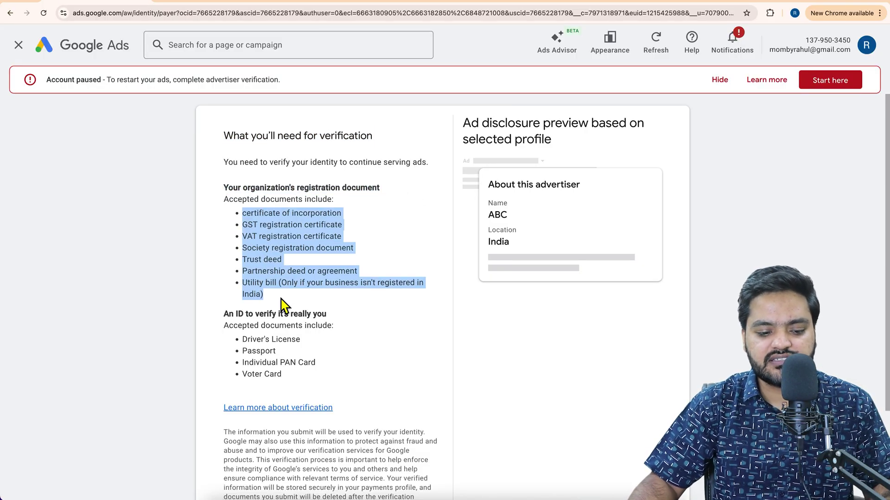
# Step: Review the accepted ID documents and begin the verification
pyautogui.moveTo(225, 315); pyautogui.dragTo(328, 315)
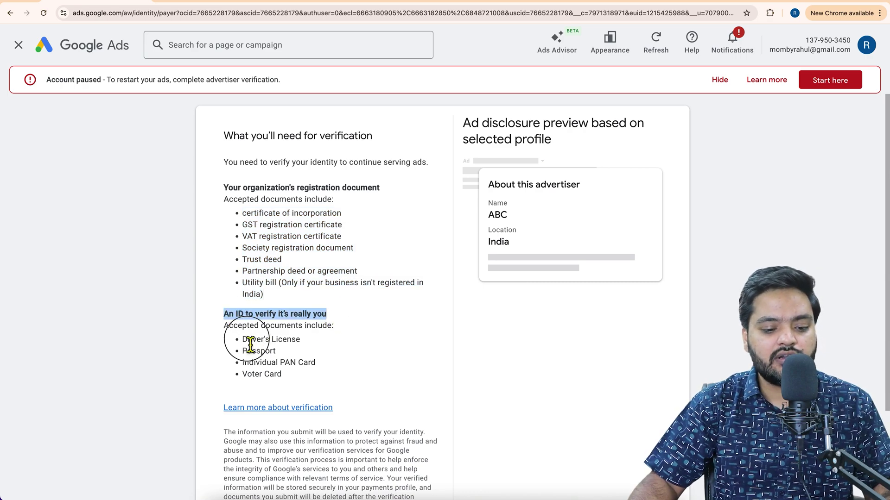
pyautogui.moveTo(252, 351); pyautogui.dragTo(360, 378)
pyautogui.scroll(-3, 359, 377)
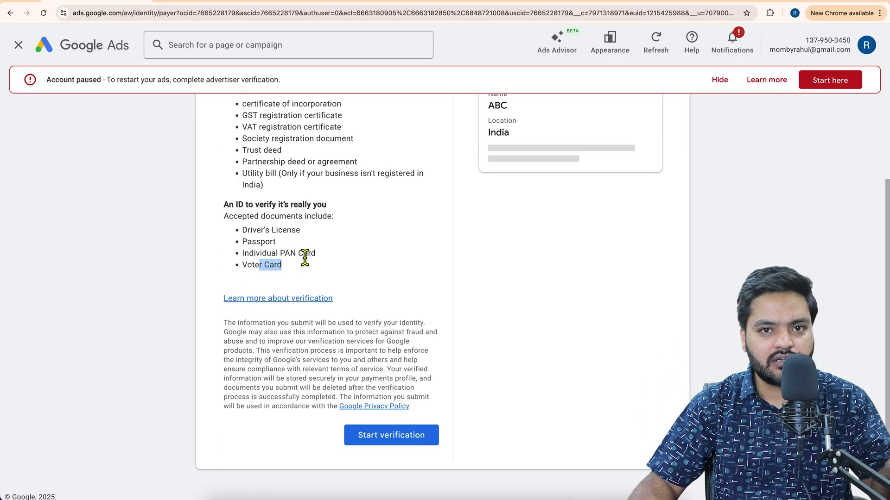
pyautogui.click(395, 441)
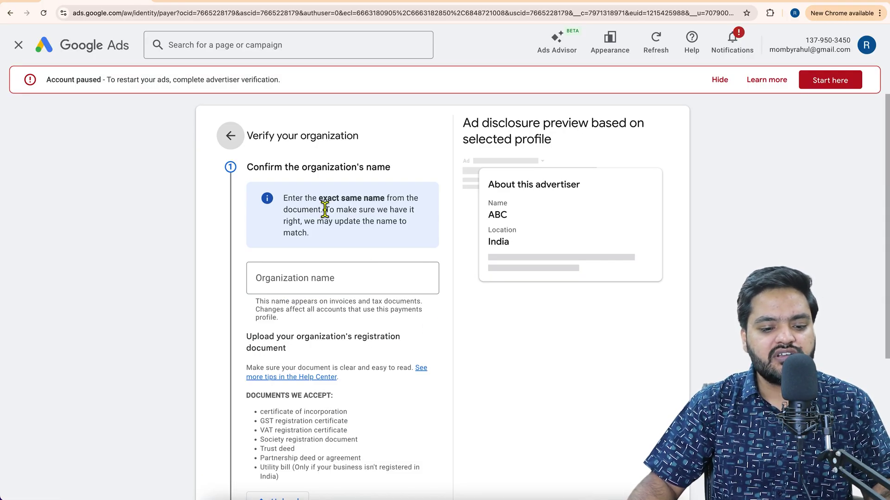
# Step: Enter MY ONLINE MASTER as the organization name, matching the registration document exactly
pyautogui.moveTo(284, 200); pyautogui.dragTo(314, 234)
pyautogui.click(314, 239)
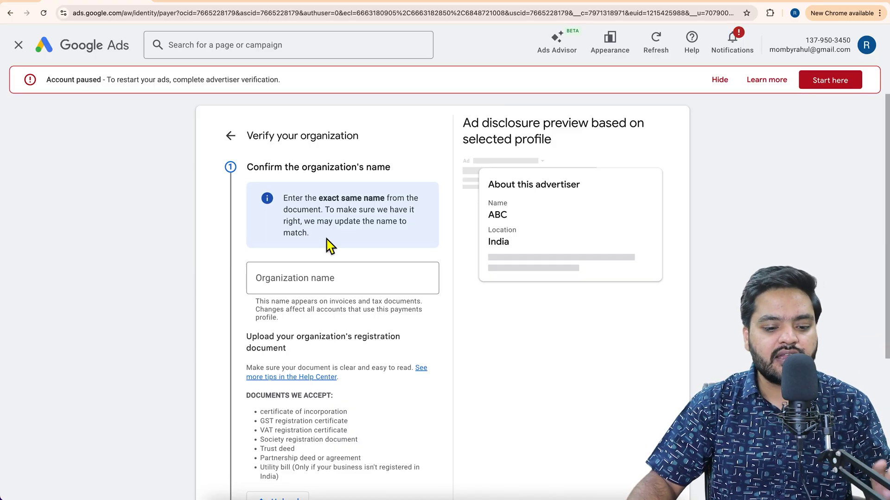
pyautogui.click(341, 290)
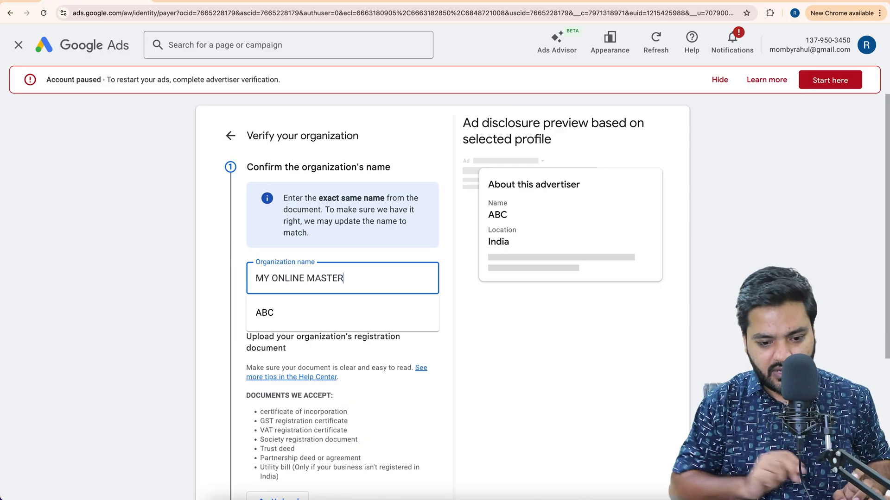
pyautogui.click(443, 263)
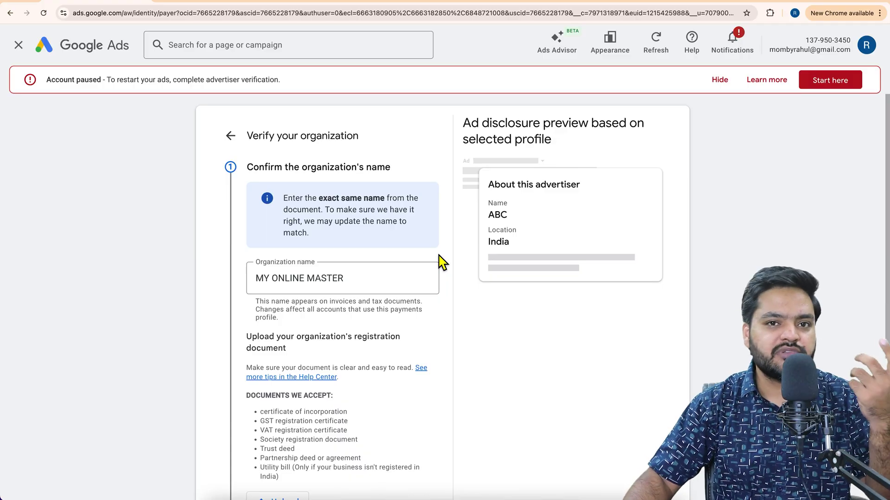
# Step: Review the accepted registration document types and upload Screenshot.png as the registration document
pyautogui.scroll(-2, 433, 298)
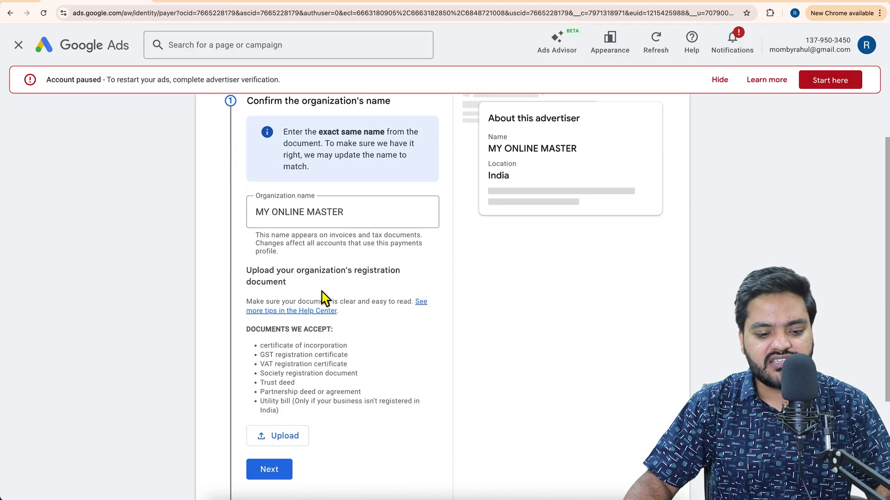
pyautogui.moveTo(252, 275); pyautogui.dragTo(352, 294)
pyautogui.scroll(-1, 267, 344)
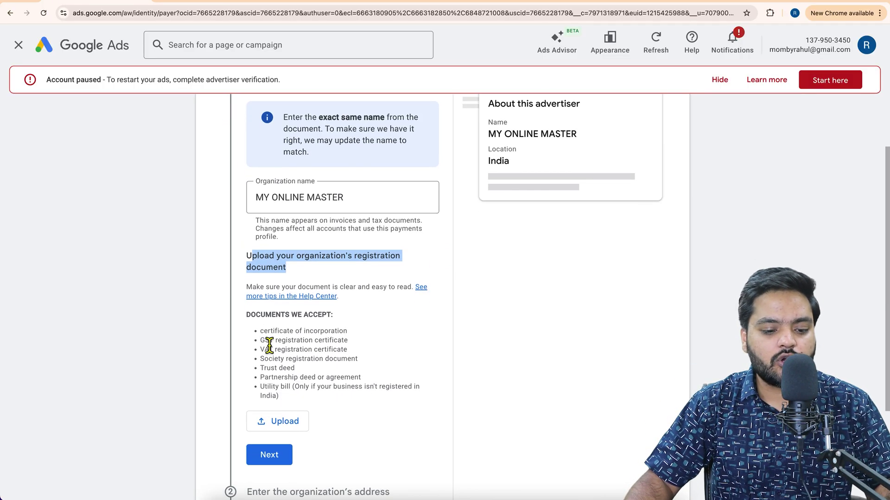
pyautogui.moveTo(283, 336); pyautogui.dragTo(333, 343)
pyautogui.click(288, 345)
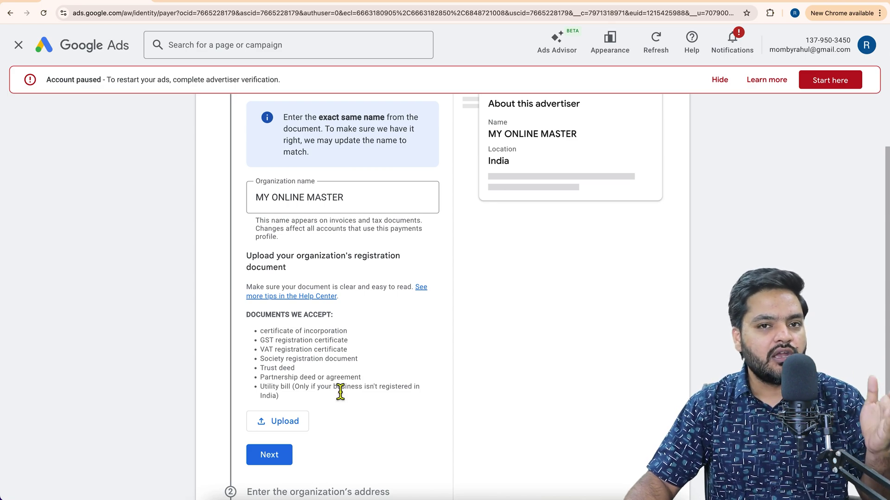
pyautogui.scroll(-1, 345, 394)
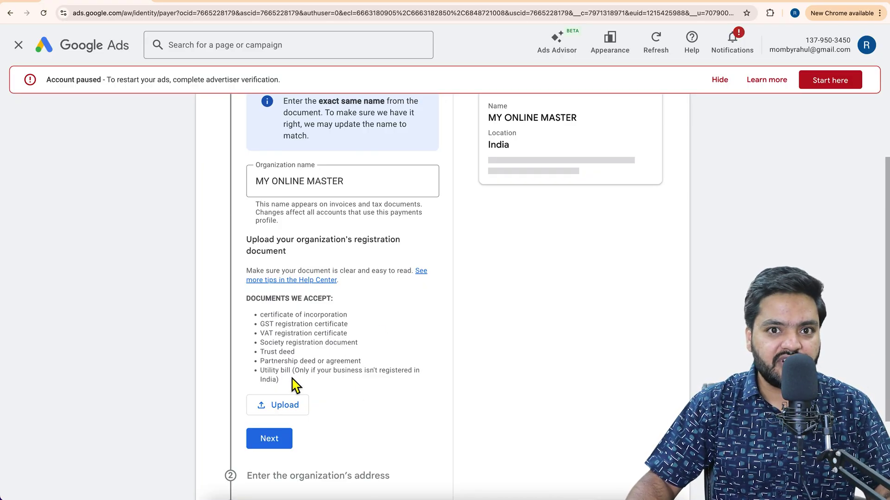
pyautogui.click(299, 404)
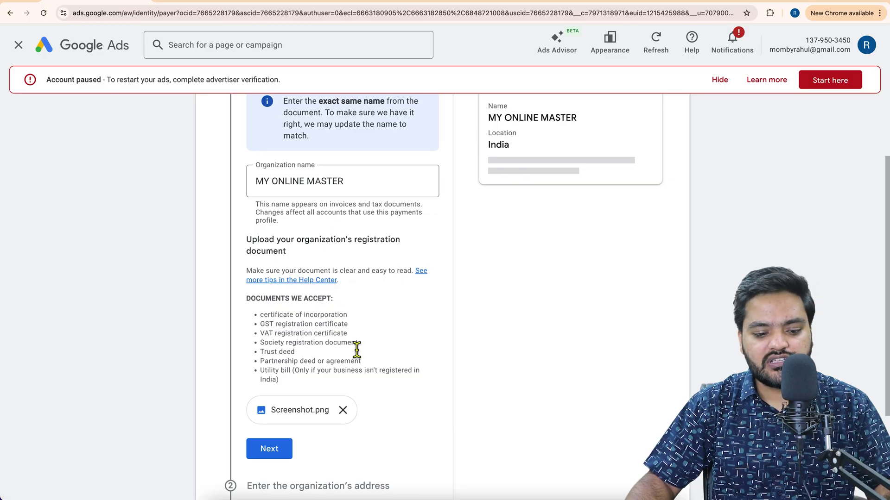
# Step: Continue to the address step and enter ABC as the organization's street address
pyautogui.click(280, 458)
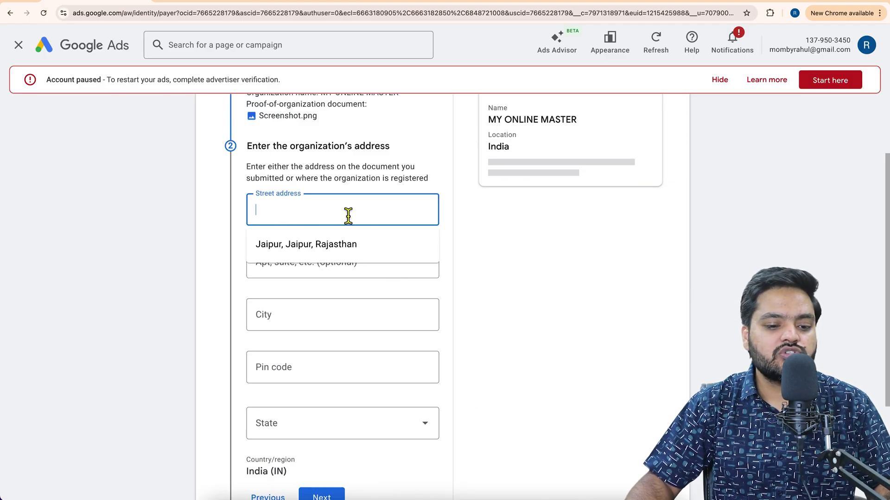
pyautogui.moveTo(262, 147); pyautogui.dragTo(389, 148)
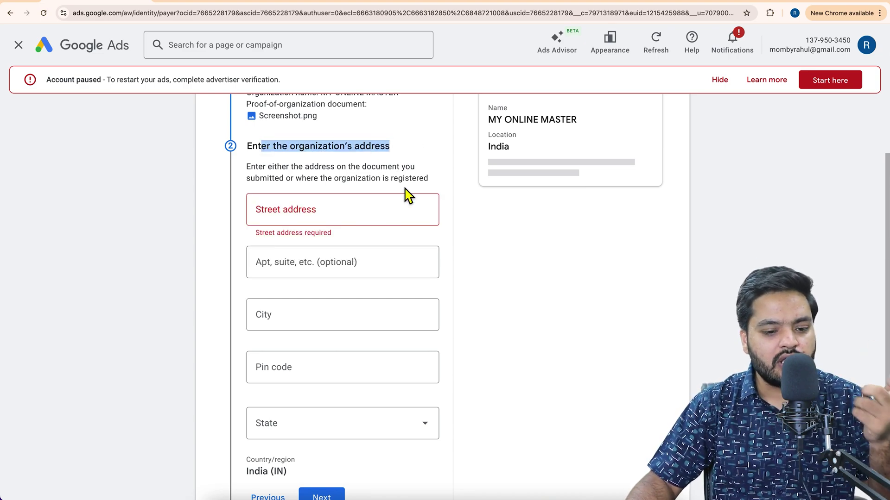
pyautogui.click(347, 211)
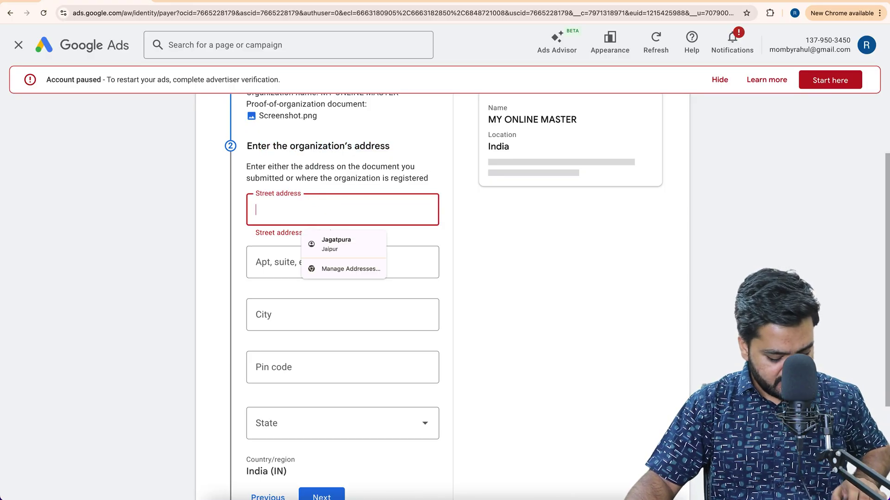
pyautogui.write('ABC')
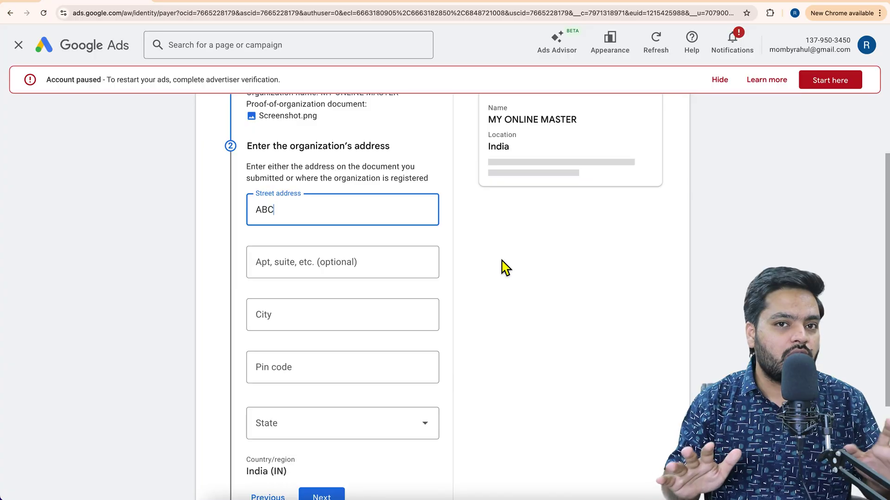
# Step: Fill city Jaipur, pin code 302017 and state Rajasthan from the autofill, and continue
pyautogui.click(332, 319)
pyautogui.click(334, 346)
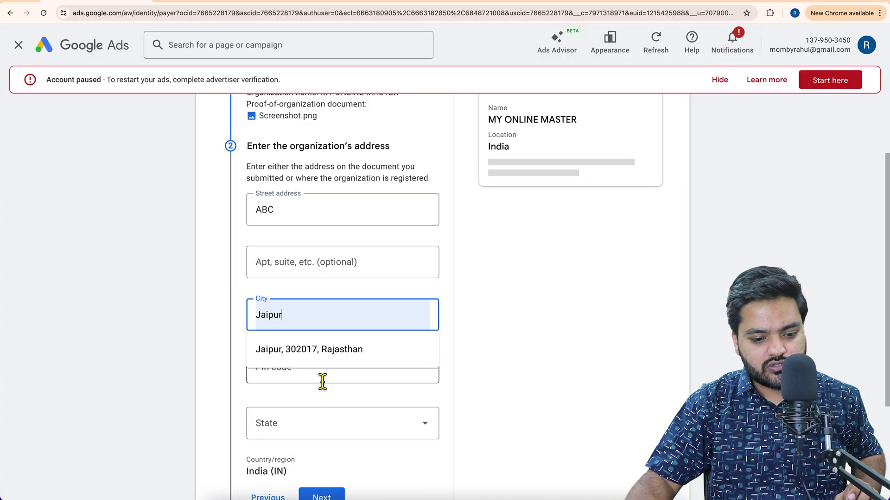
pyautogui.click(334, 349)
pyautogui.scroll(-3, 468, 359)
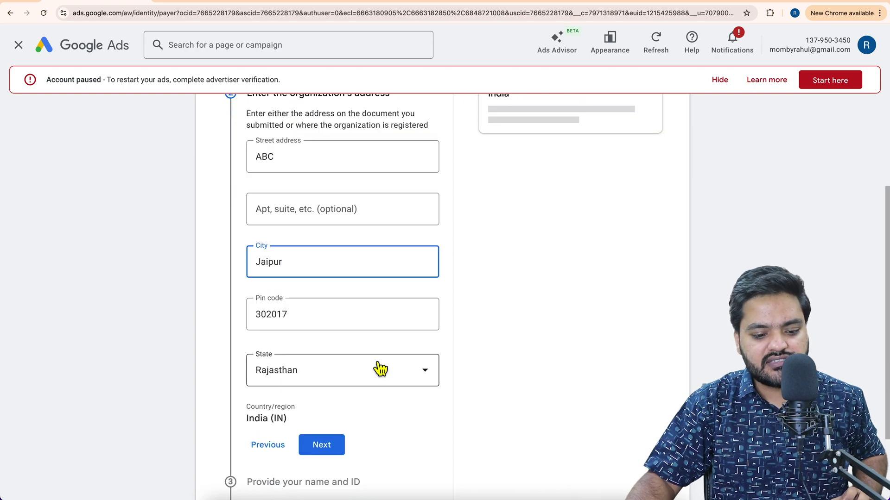
pyautogui.click(334, 438)
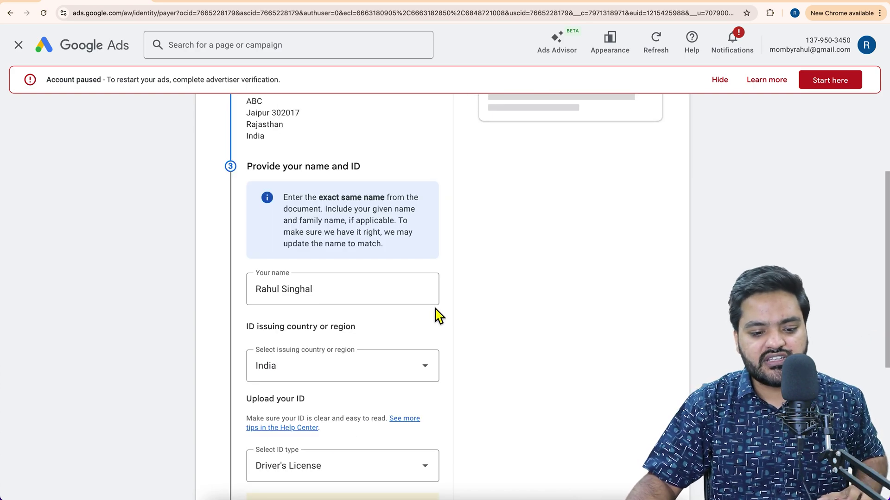
# Step: Check the name field against the instruction to use the exact name
pyautogui.moveTo(283, 198); pyautogui.dragTo(367, 224)
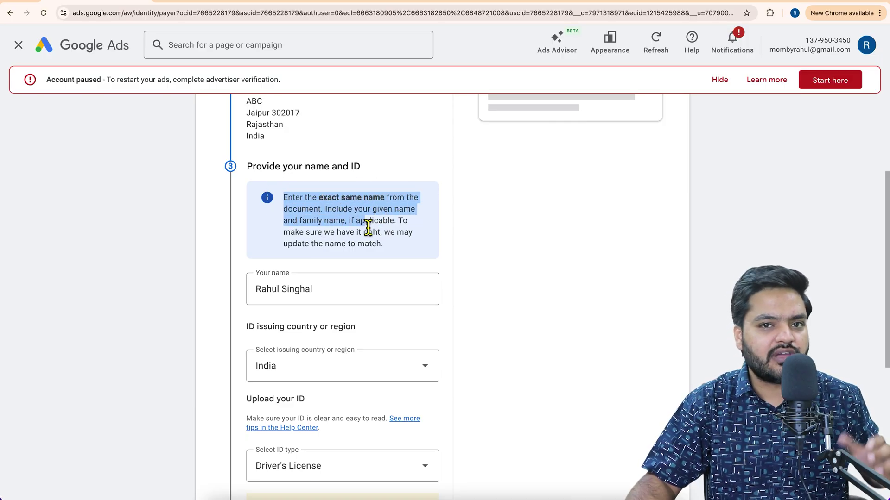
pyautogui.click(345, 292)
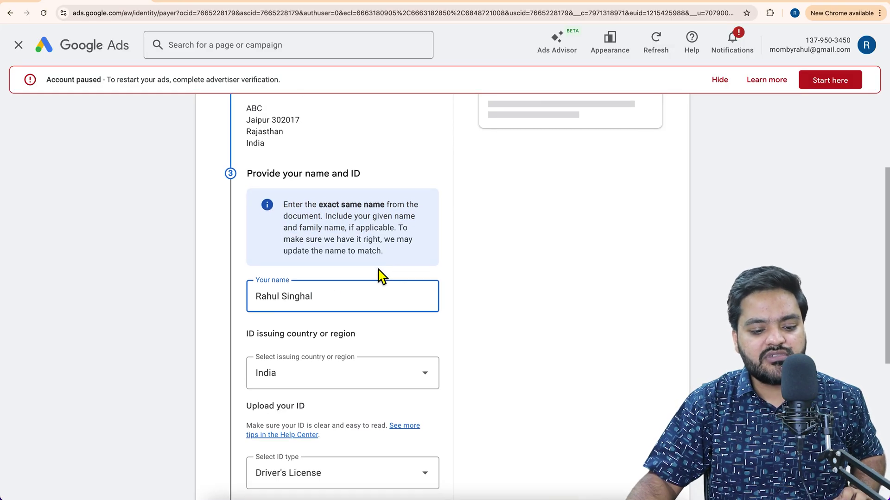
pyautogui.scroll(-3, 379, 276)
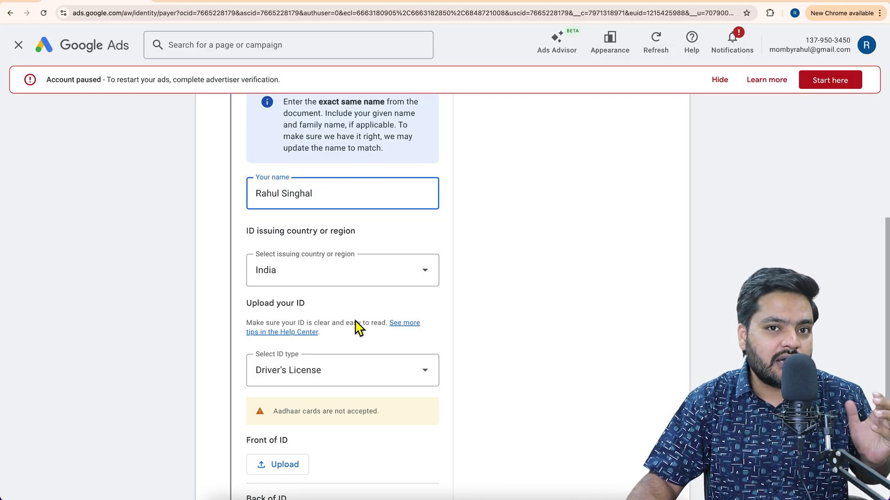
pyautogui.scroll(-1, 357, 331)
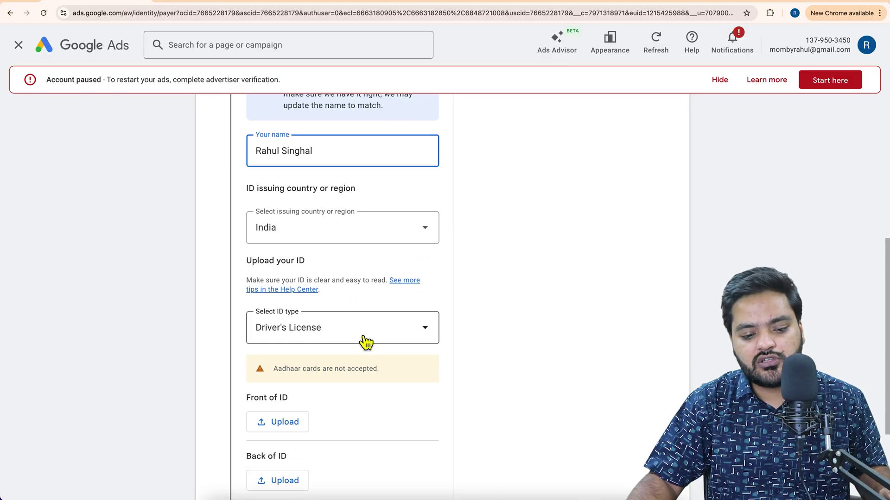
pyautogui.scroll(-1, 355, 335)
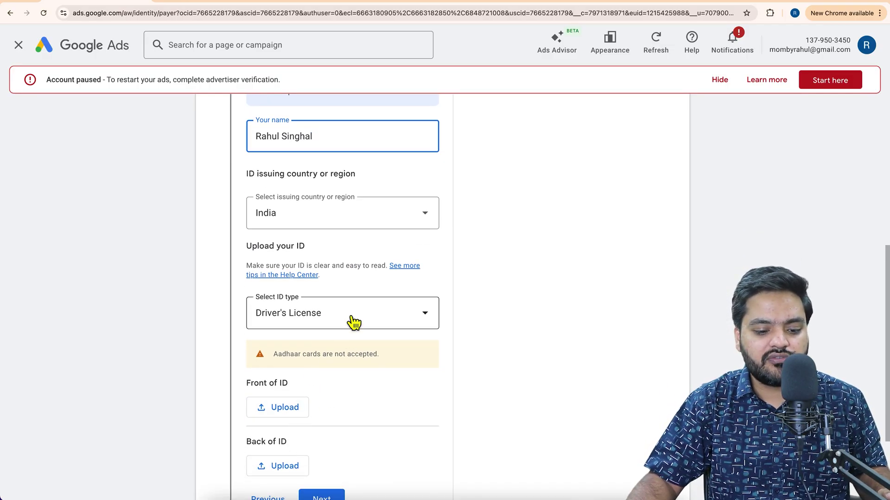
# Step: Try Passport, Individual PAN Card and Voter Card as the ID type
pyautogui.click(354, 322)
pyautogui.click(324, 391)
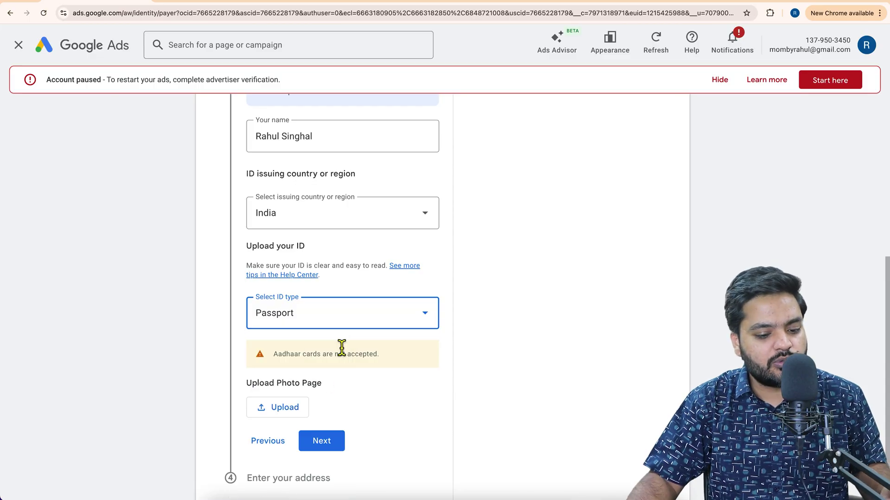
pyautogui.click(366, 313)
pyautogui.click(325, 410)
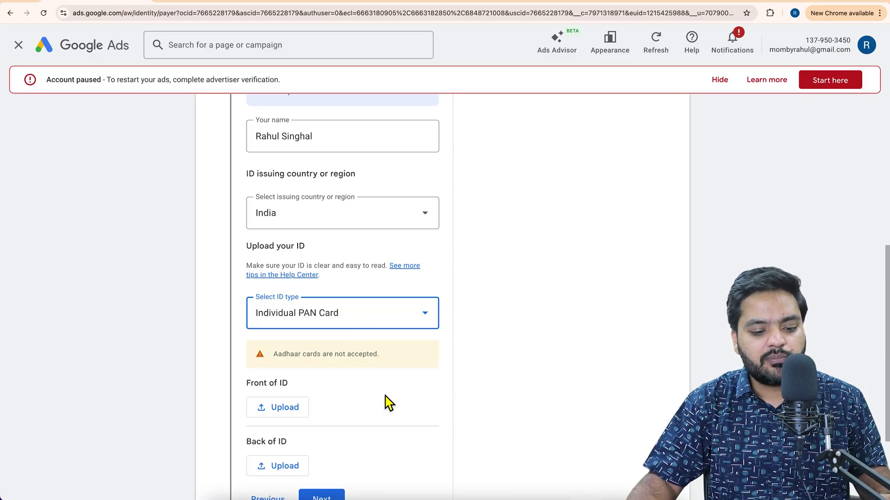
pyautogui.click(364, 318)
pyautogui.click(313, 437)
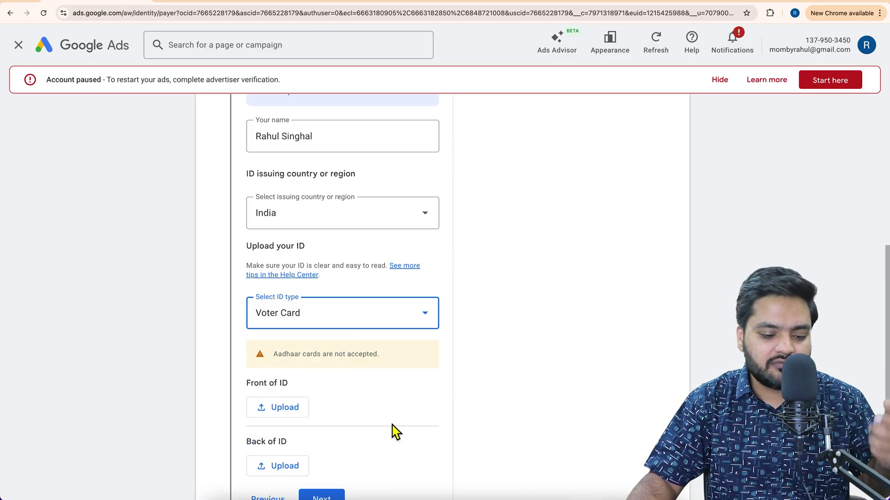
# Step: Select Passport as the ID type and upload its photo page
pyautogui.click(366, 320)
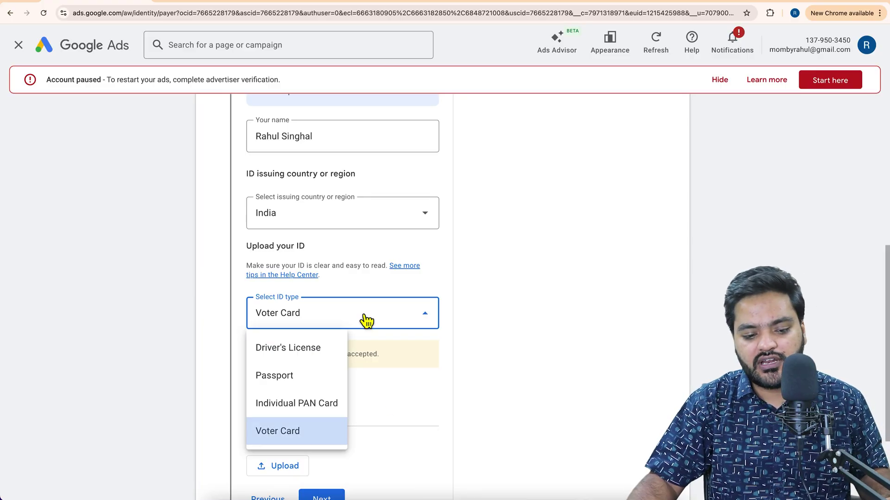
pyautogui.click(341, 386)
pyautogui.click(302, 412)
pyautogui.scroll(-1, 426, 383)
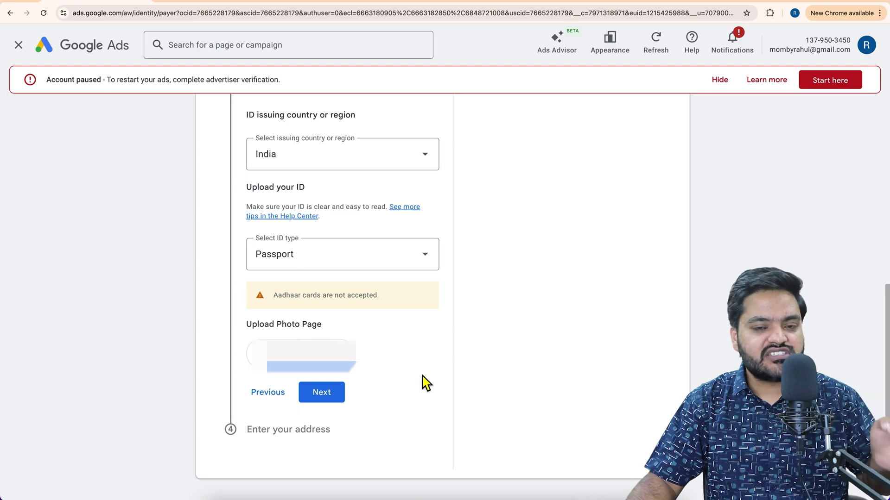
# Step: Fill the personal address from the Jaipur, Rajasthan autofill suggestion and submit the verification form
pyautogui.click(323, 394)
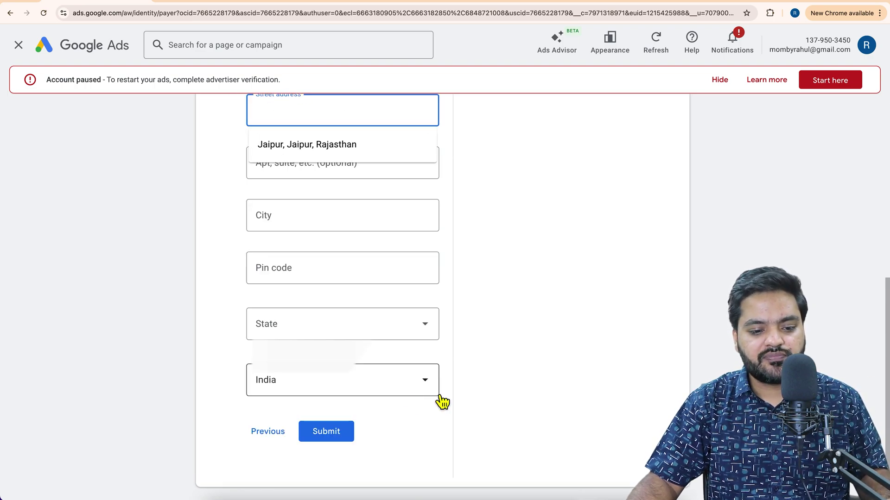
pyautogui.scroll(2, 232, 288)
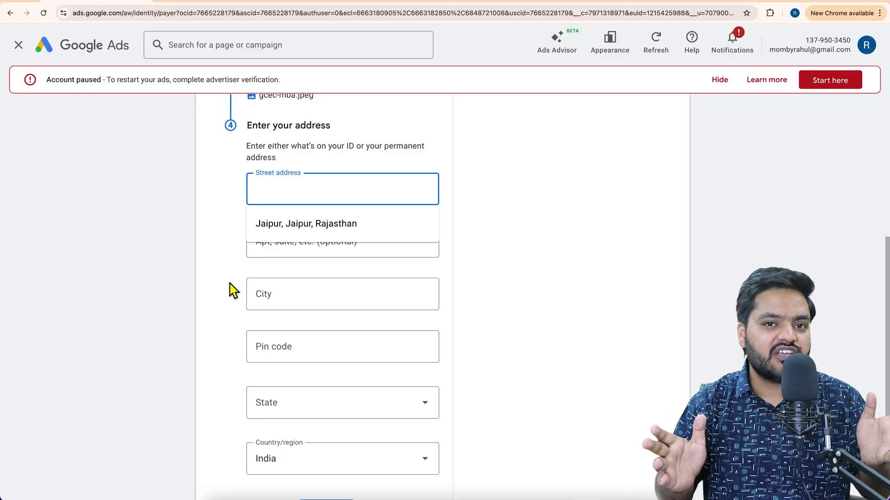
pyautogui.press('Down')
pyautogui.press('Return')
pyautogui.scroll(-2, 235, 325)
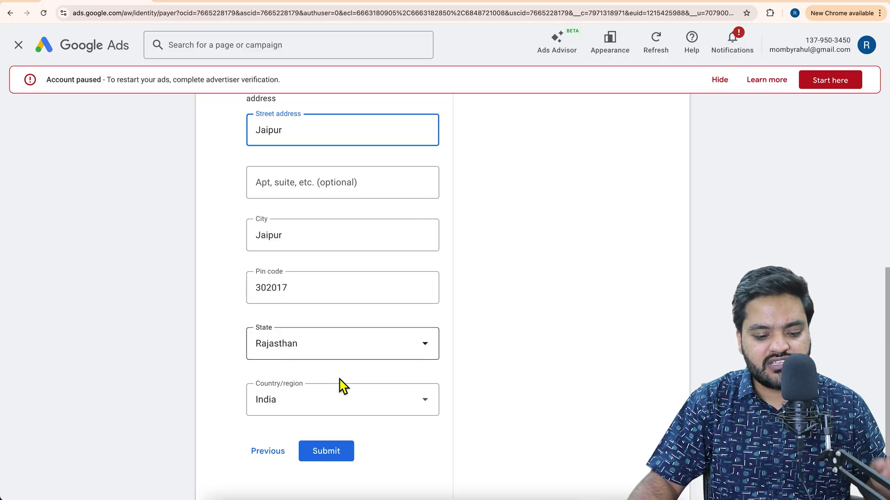
pyautogui.click(338, 456)
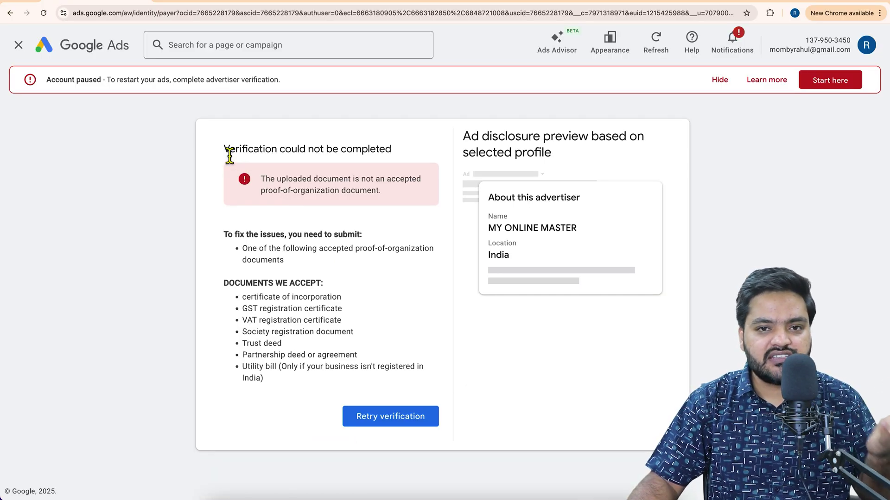
# Step: Highlight the failure heading and rejection reason, then select words in the account paused notice
pyautogui.moveTo(224, 149); pyautogui.dragTo(415, 159)
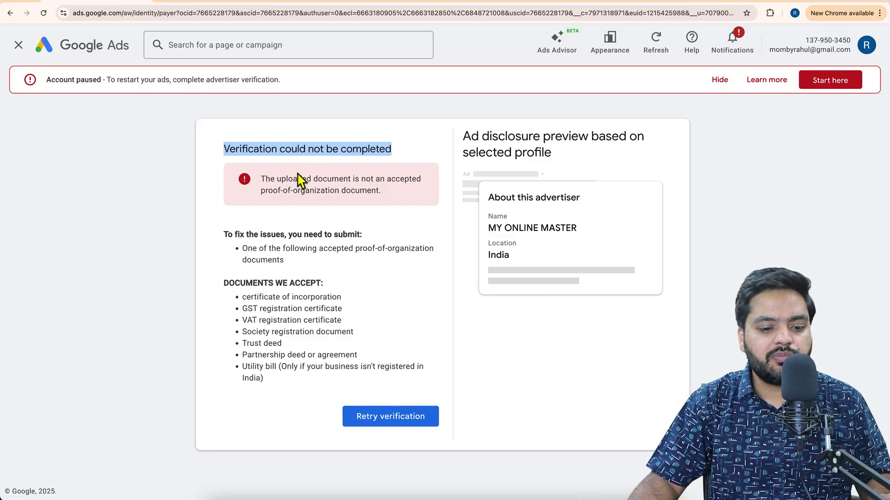
pyautogui.moveTo(262, 180); pyautogui.dragTo(395, 195)
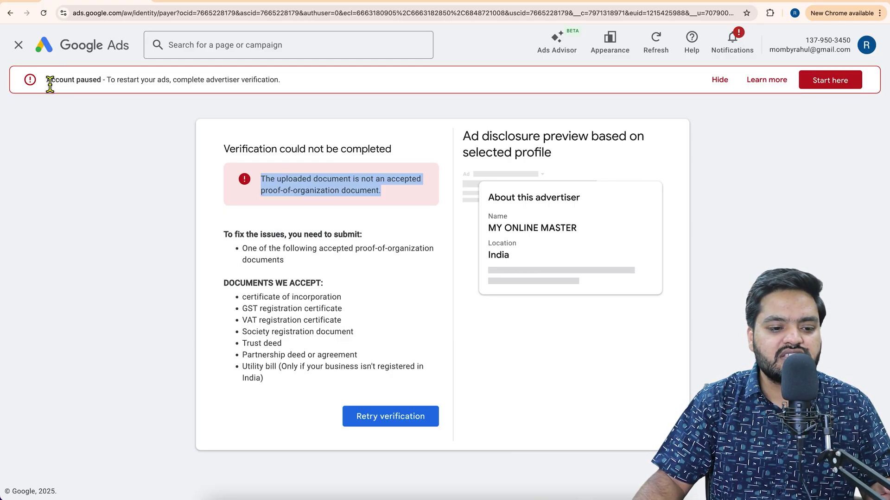
pyautogui.moveTo(76, 80); pyautogui.dragTo(115, 79)
pyautogui.rightClick(109, 83)
pyautogui.click(160, 288)
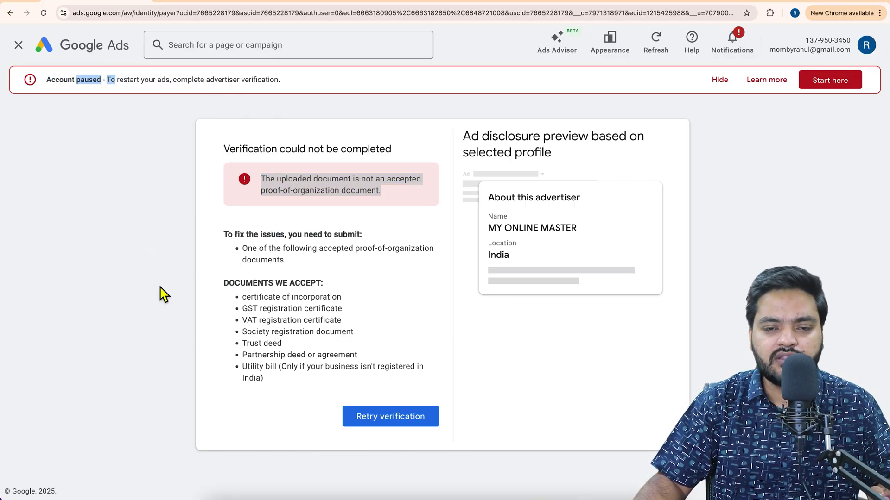